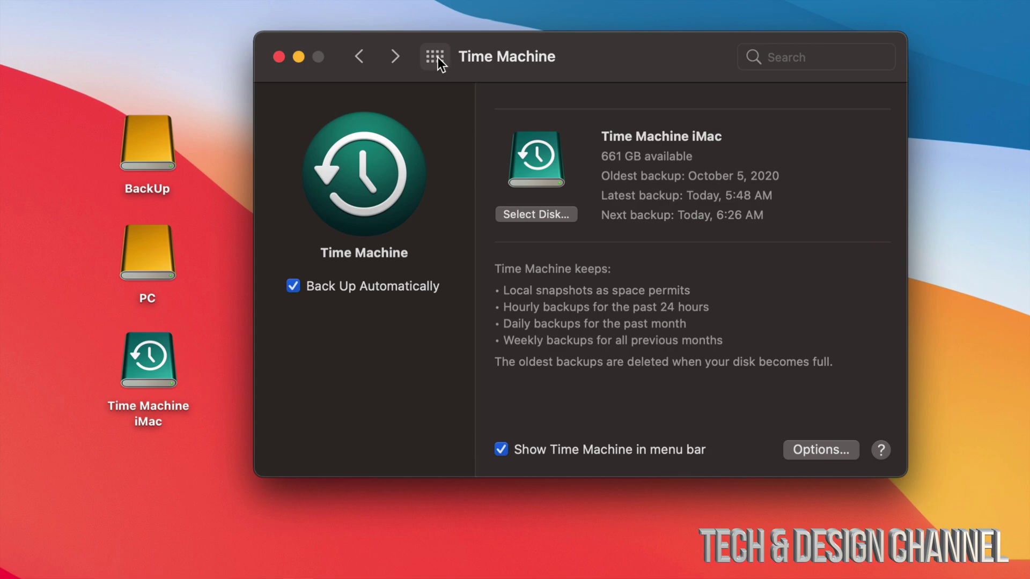
Step: Leave the Time Machine pane and return to the Show All grid of preference panes
{"action": "left_click", "coordinate": [436, 57]}
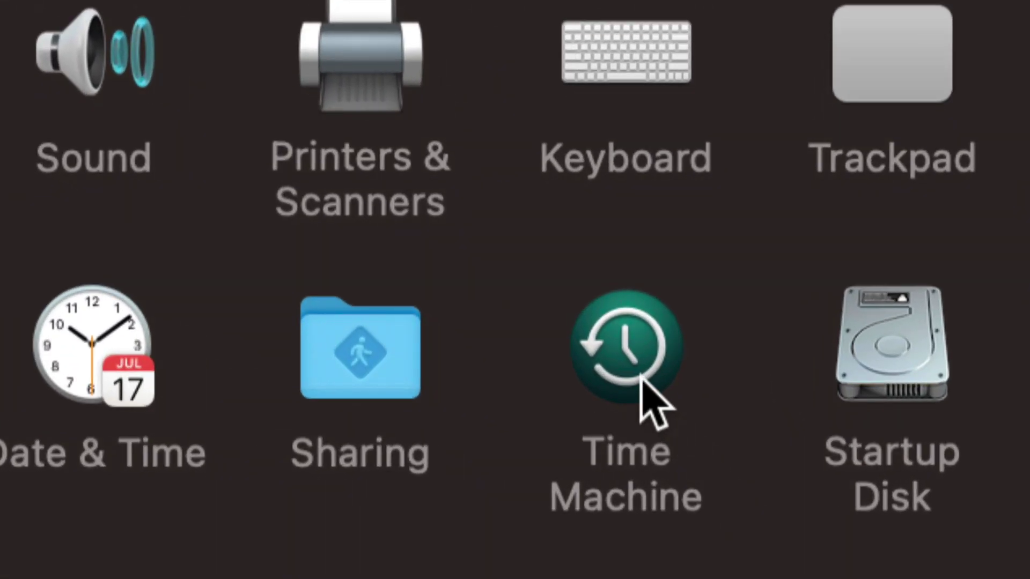
Step: Open the Time Machine pane and move its window lower and slightly left
{"action": "left_click", "coordinate": [640, 376]}
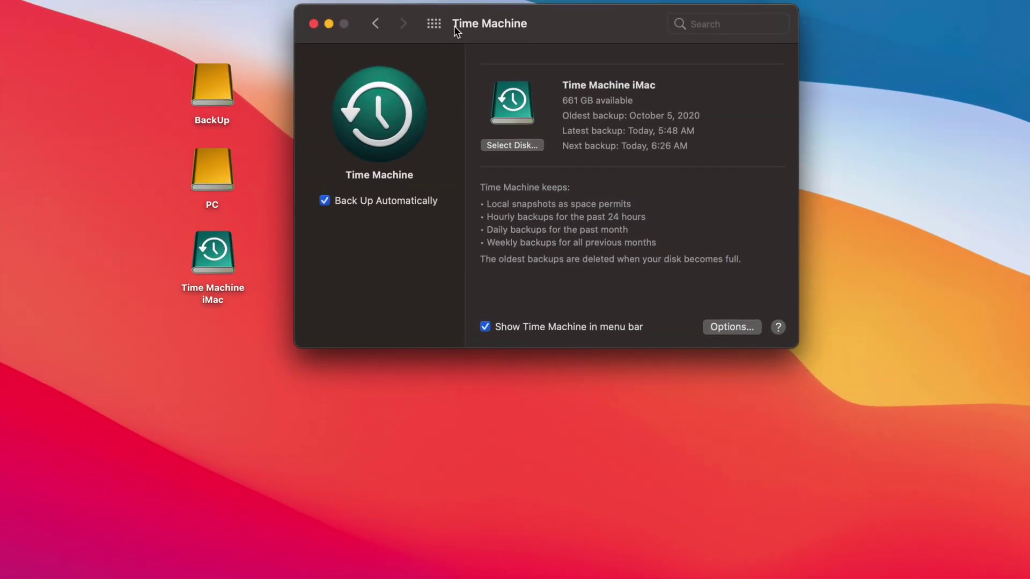
{"action": "left_click_drag", "start_coordinate": [454, 26], "coordinate": [453, 59]}
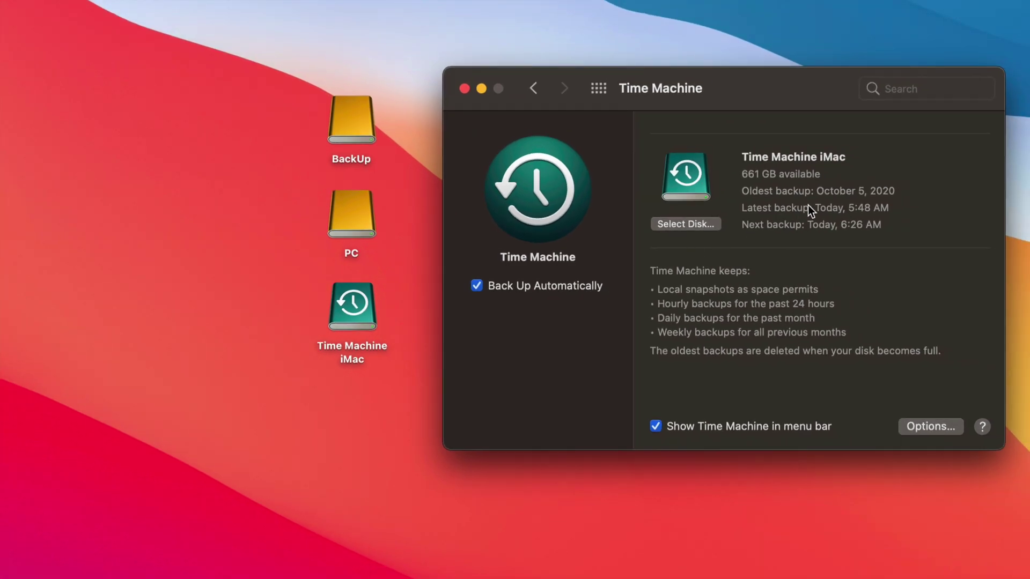
{"action": "left_click_drag", "start_coordinate": [793, 101], "coordinate": [782, 99]}
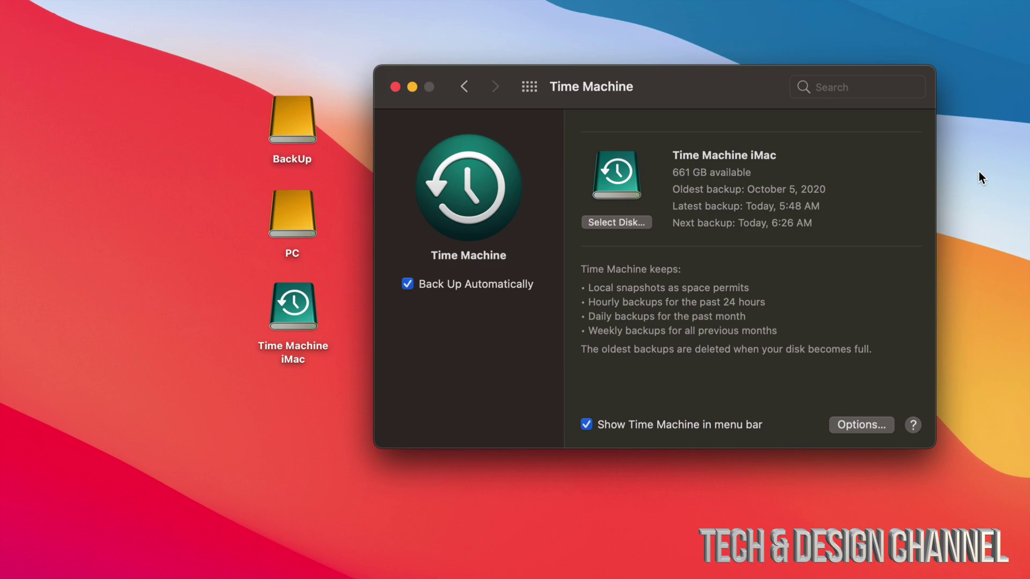
Step: Shift the Time Machine window right and move the Time Machine iMac drive icon up and right
{"action": "left_click_drag", "start_coordinate": [643, 102], "coordinate": [758, 95]}
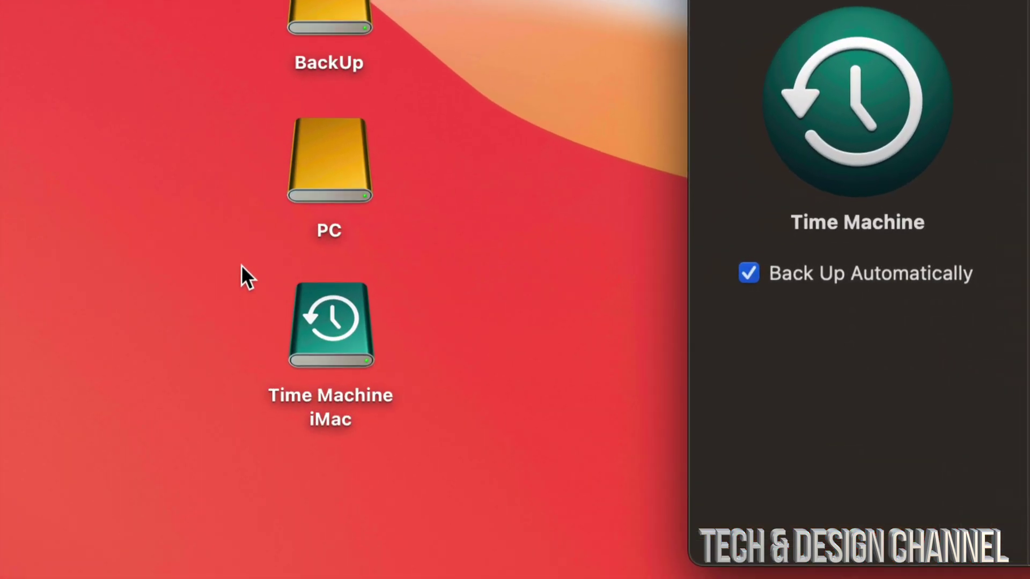
{"action": "left_click_drag", "start_coordinate": [323, 382], "coordinate": [557, 206]}
{"action": "left_click", "coordinate": [617, 201]}
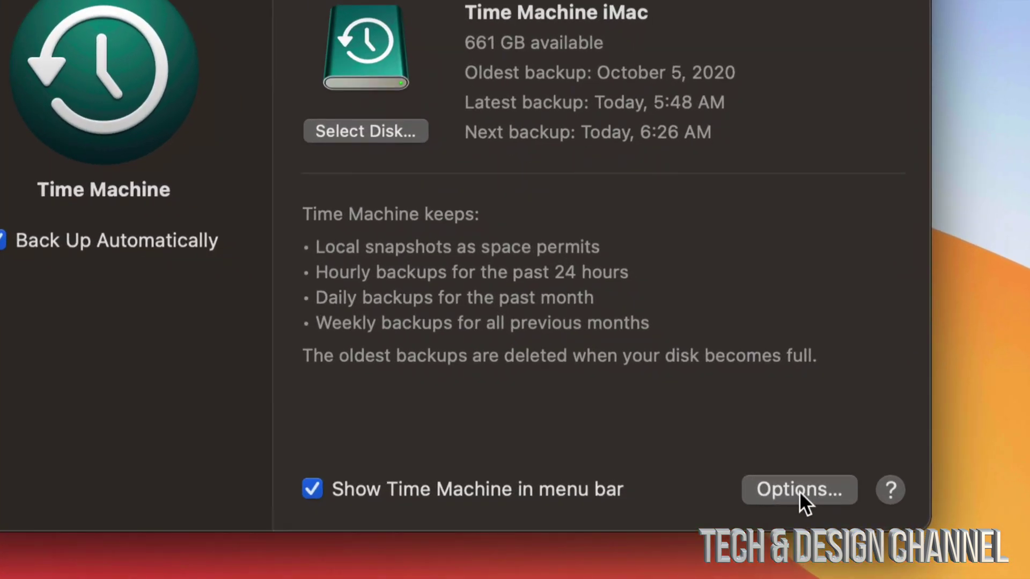
{"action": "left_click", "coordinate": [776, 489]}
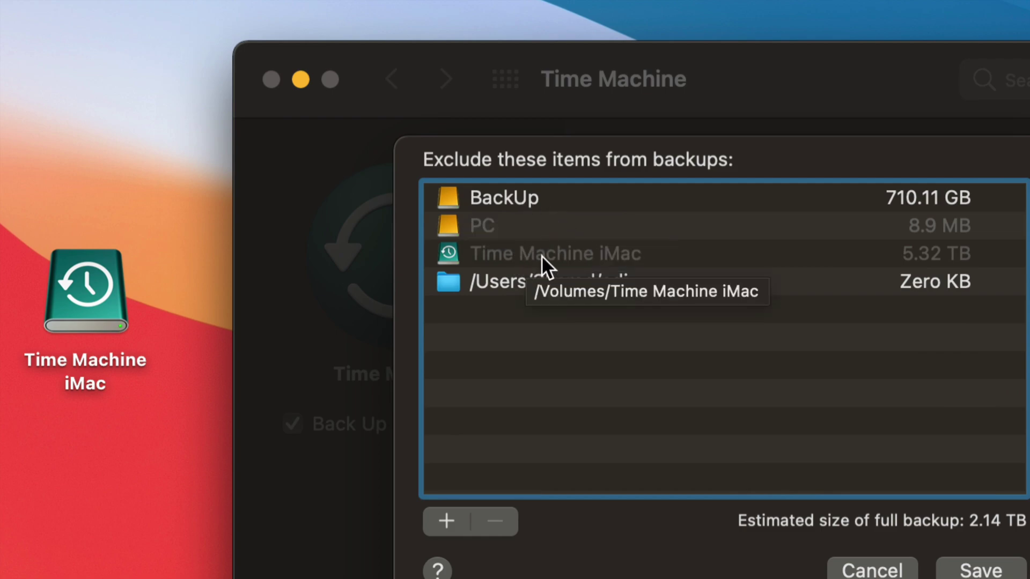
{"action": "left_click", "coordinate": [494, 198]}
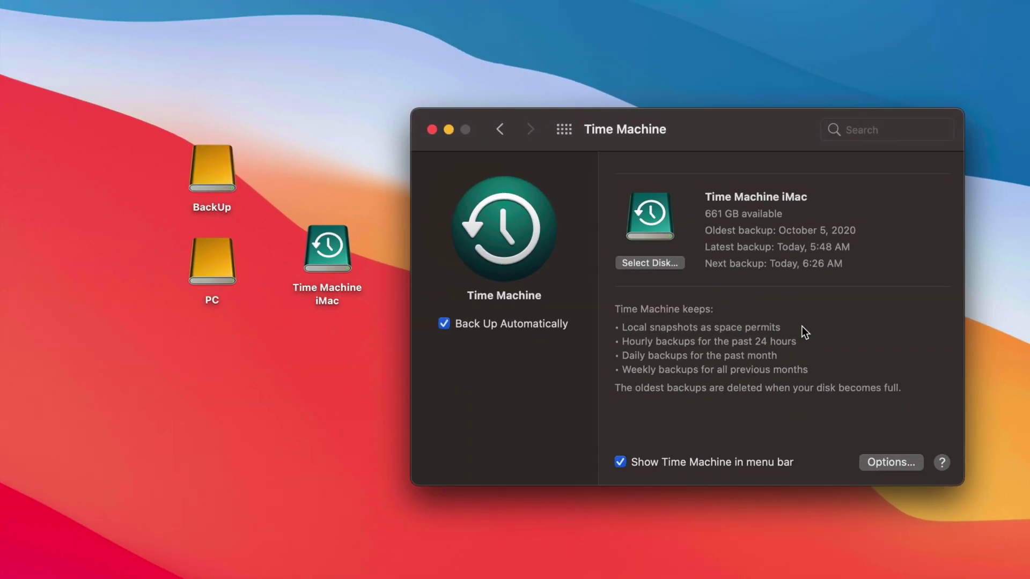
Step: Place the Time Machine iMac icon below the PC drive and bring Time Machine settings forward
{"action": "left_click_drag", "start_coordinate": [349, 251], "coordinate": [214, 346]}
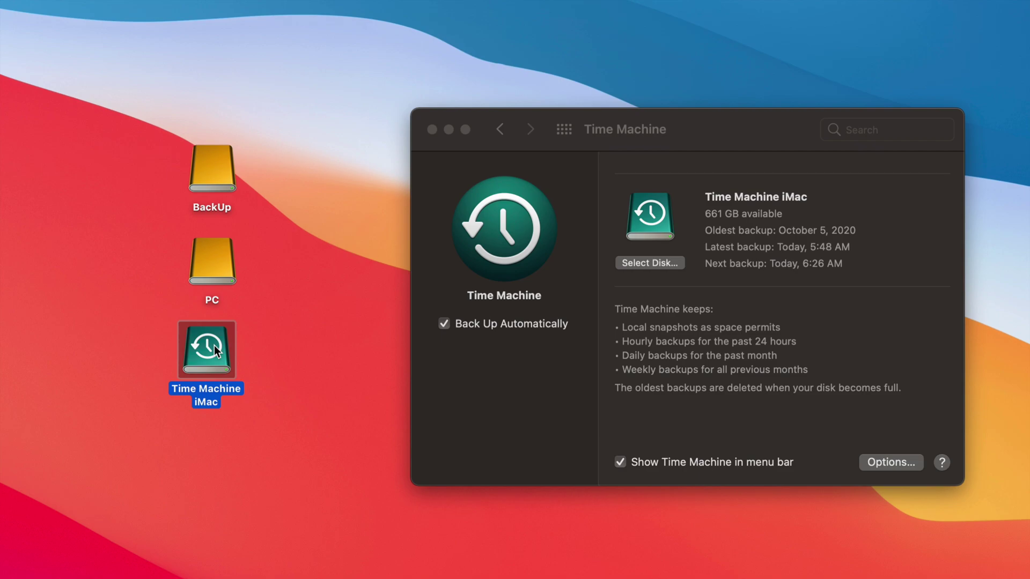
{"action": "left_click", "coordinate": [707, 136]}
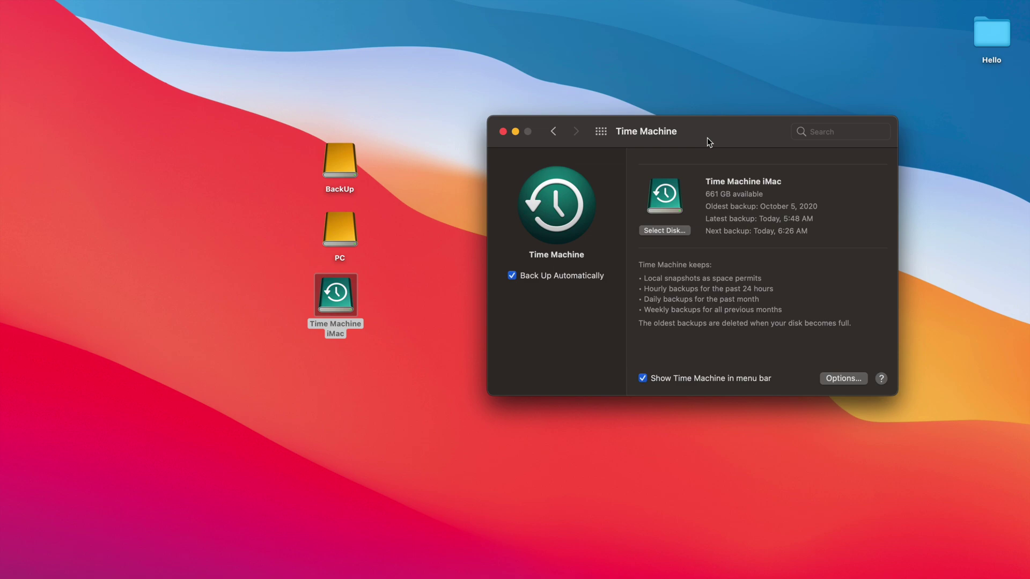
{"action": "key", "text": "super+f"}
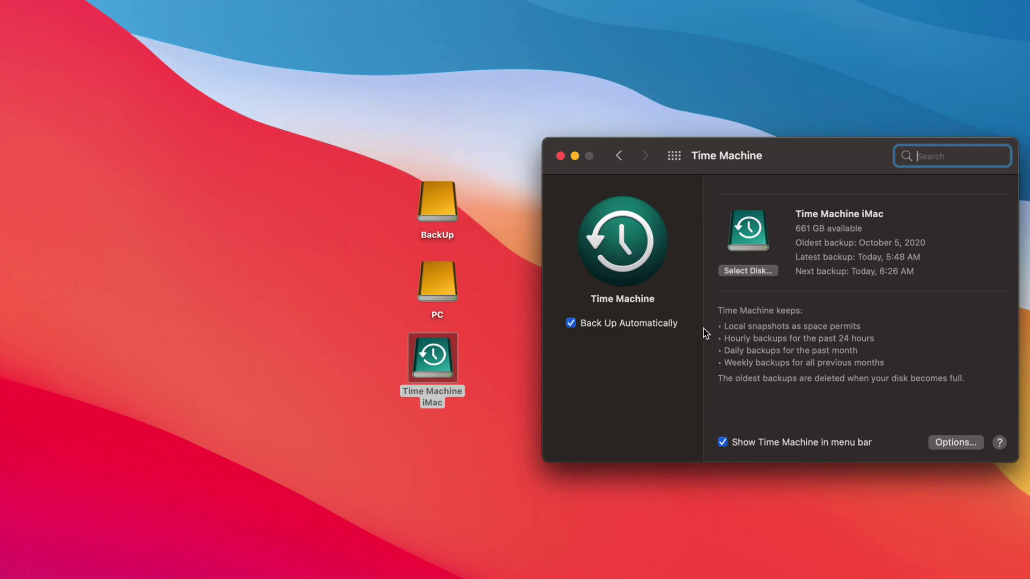
Step: Close the Time Machine settings and open the Time Machine menu-bar status menu
{"action": "left_click", "coordinate": [561, 156]}
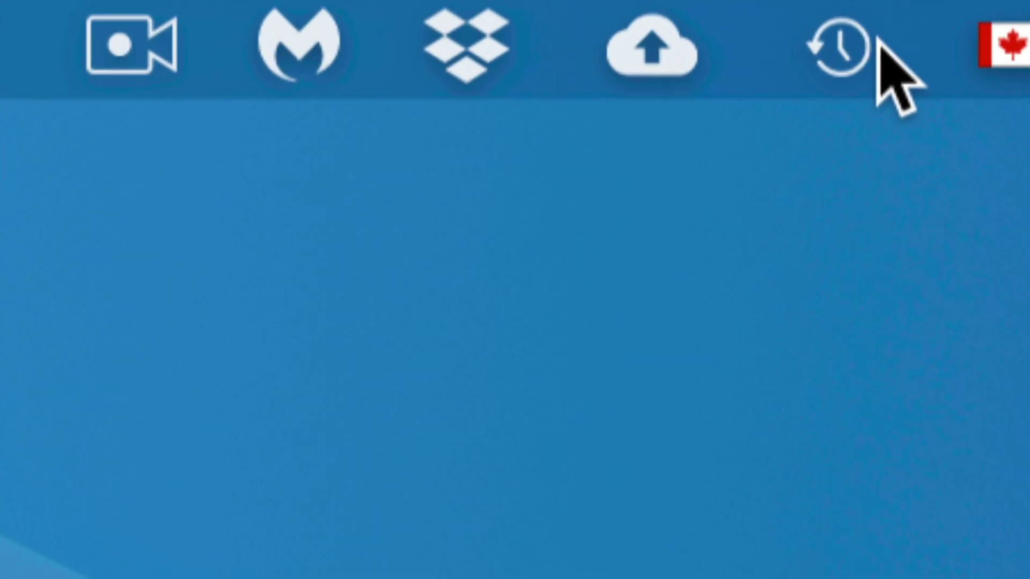
{"action": "left_click", "coordinate": [852, 51]}
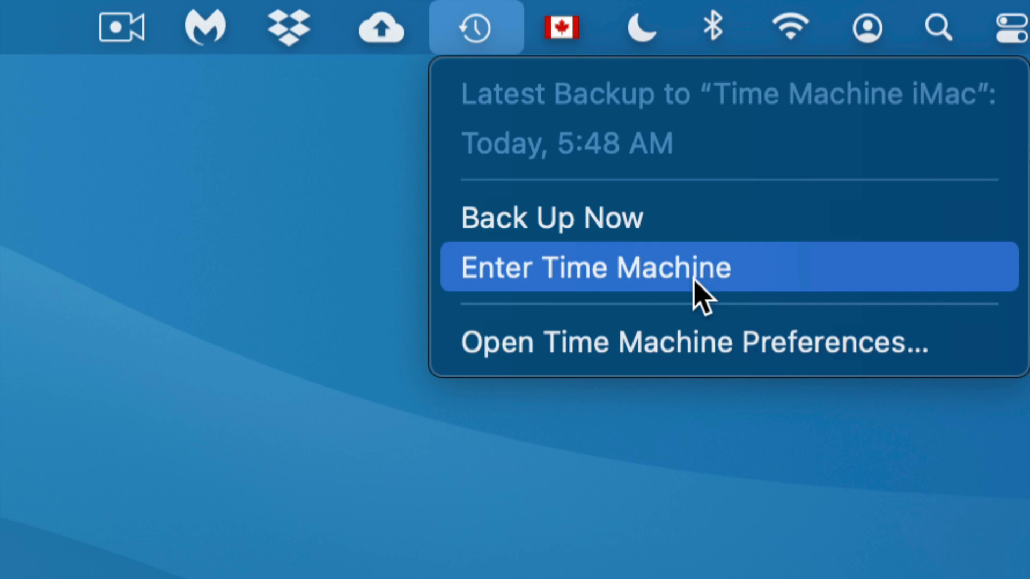
Step: Enter Time Machine and jump to the Desktop backup from November 14, 2020
{"action": "left_click", "coordinate": [609, 270]}
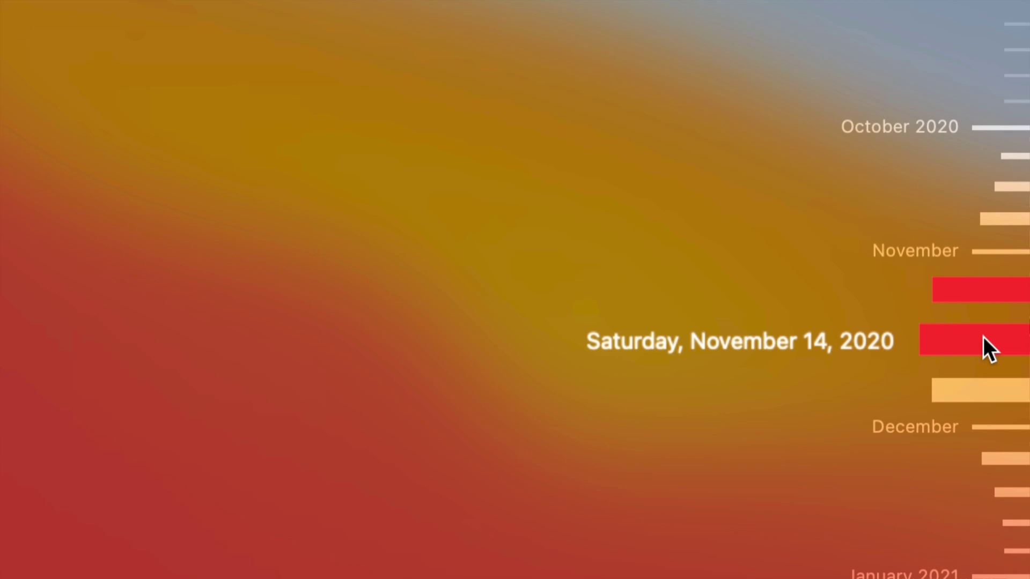
{"action": "left_click", "coordinate": [983, 336]}
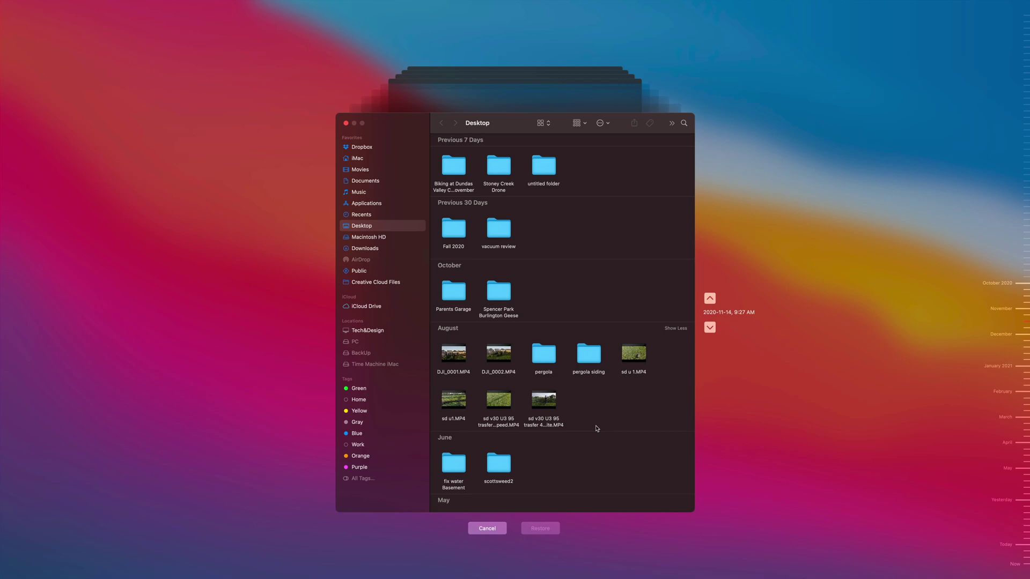
Step: Select the deleted 2.37 GB video sd u 1.MP4 and restore it to the Desktop
{"action": "left_click", "coordinate": [644, 357]}
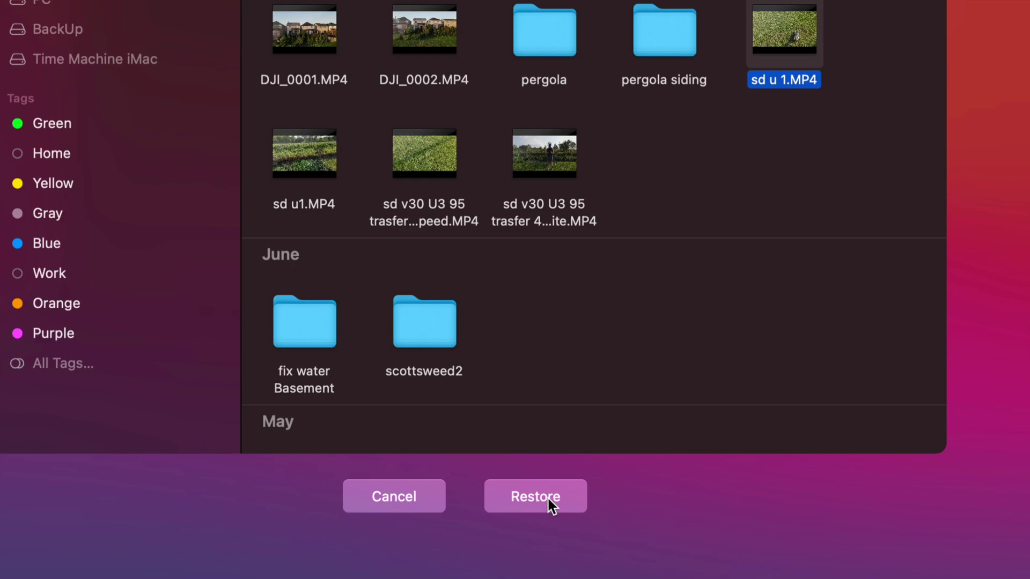
{"action": "left_click", "coordinate": [547, 497]}
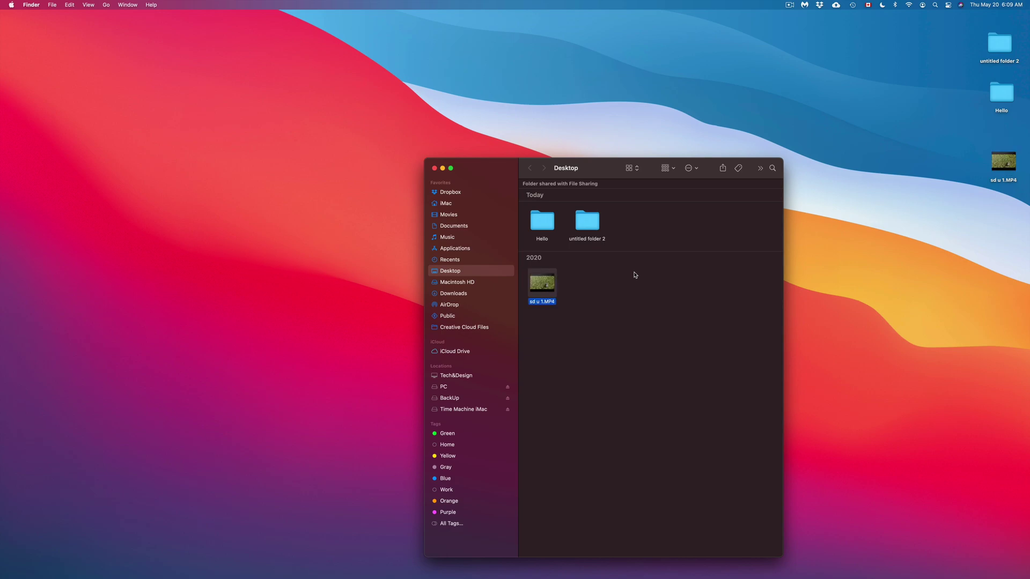
Step: Move the restored video's desktop icon and play sd u 1.MP4 in the Desktop window preview
{"action": "left_click_drag", "start_coordinate": [1001, 161], "coordinate": [904, 216]}
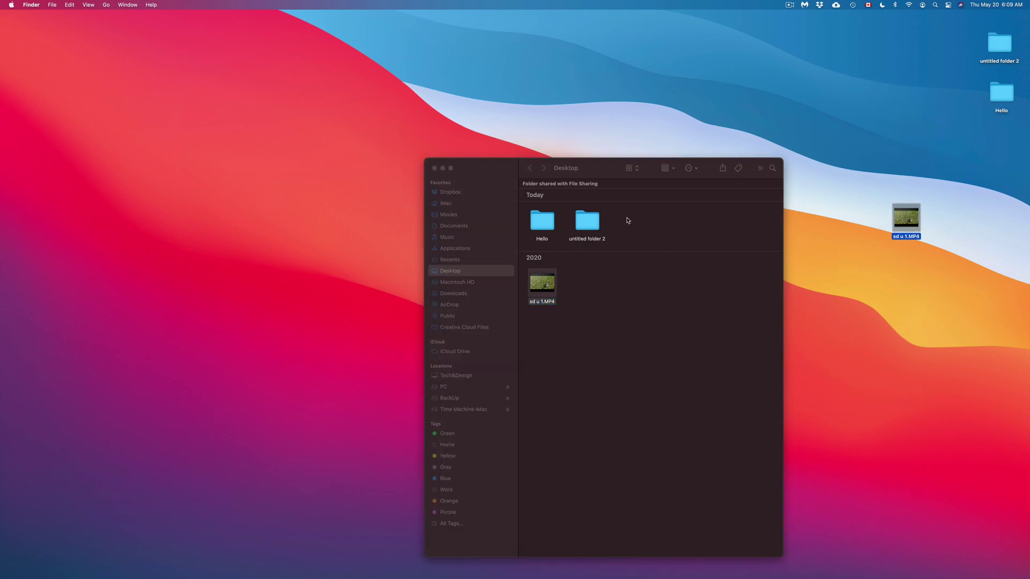
{"action": "left_click", "coordinate": [504, 171]}
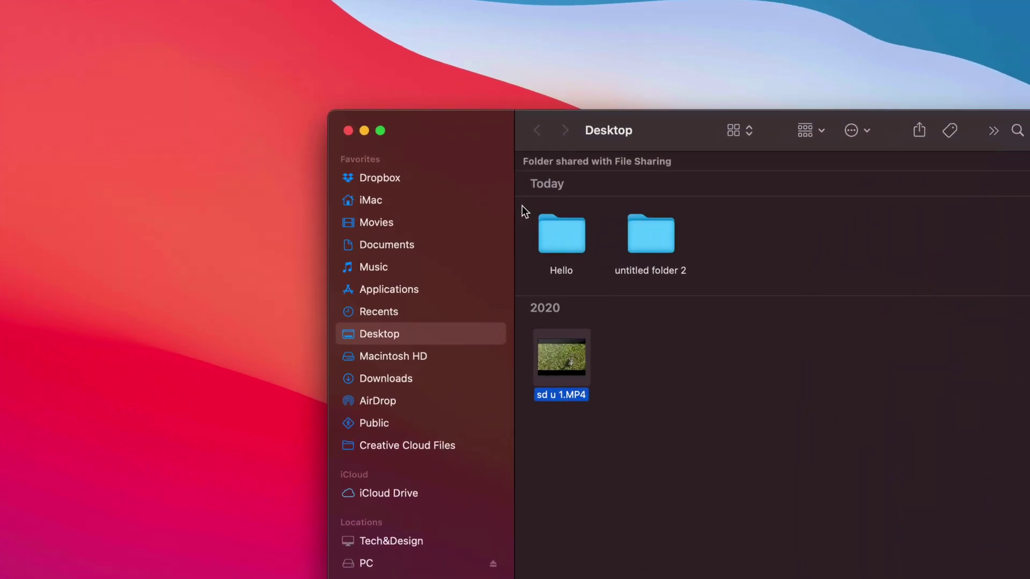
{"action": "left_click", "coordinate": [542, 282]}
{"action": "left_click", "coordinate": [560, 357]}
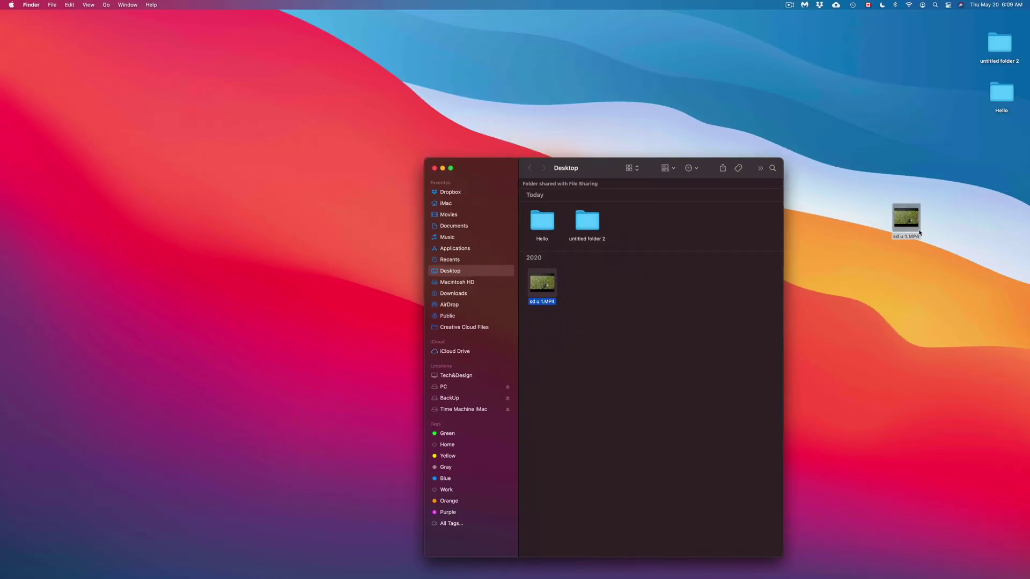
Step: Reposition the sd u 1.MP4 desktop icon and move the Desktop window up and left
{"action": "left_click", "coordinate": [919, 232]}
{"action": "left_click_drag", "start_coordinate": [919, 233], "coordinate": [914, 155]}
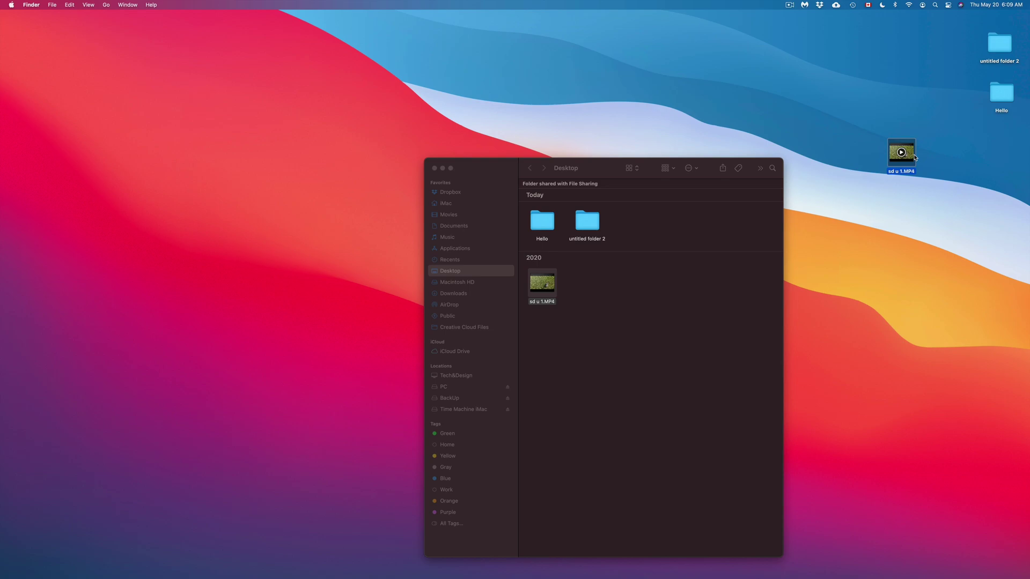
{"action": "left_click_drag", "start_coordinate": [914, 157], "coordinate": [911, 206]}
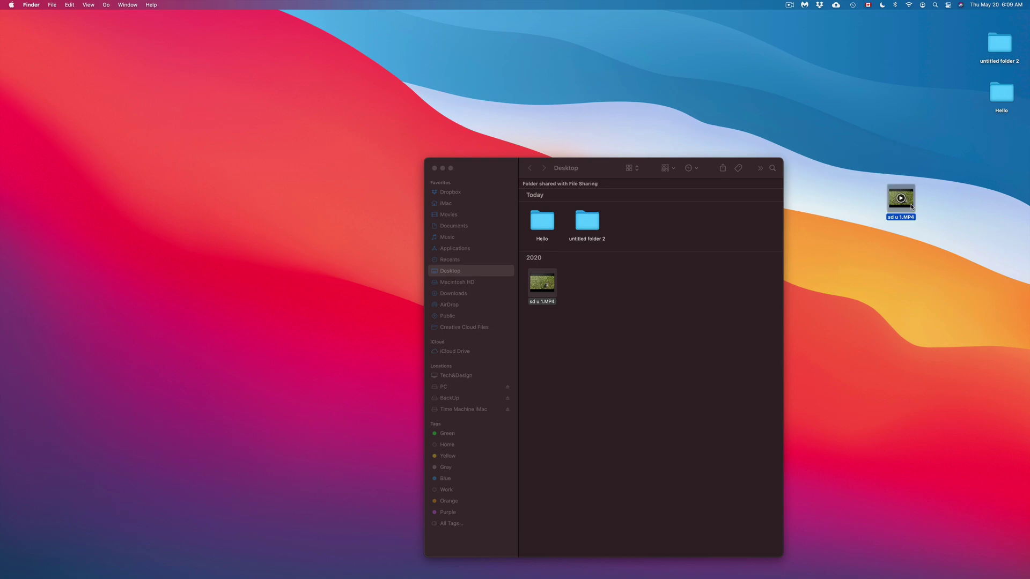
{"action": "left_click_drag", "start_coordinate": [604, 160], "coordinate": [574, 145]}
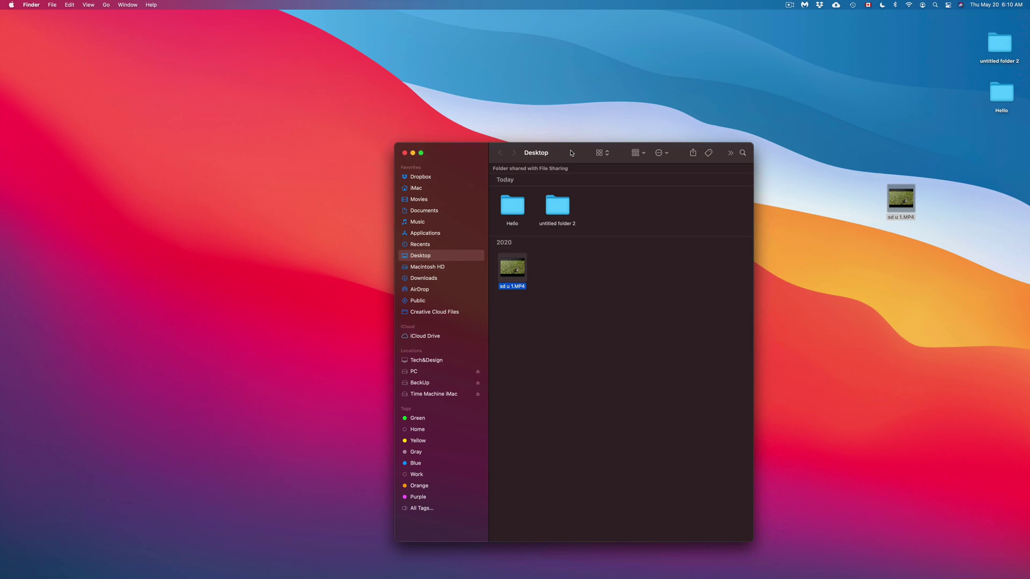
Step: Move the Finder window aside and drag the PC and BackUp drives into a row
{"action": "left_click_drag", "start_coordinate": [571, 153], "coordinate": [793, 102]}
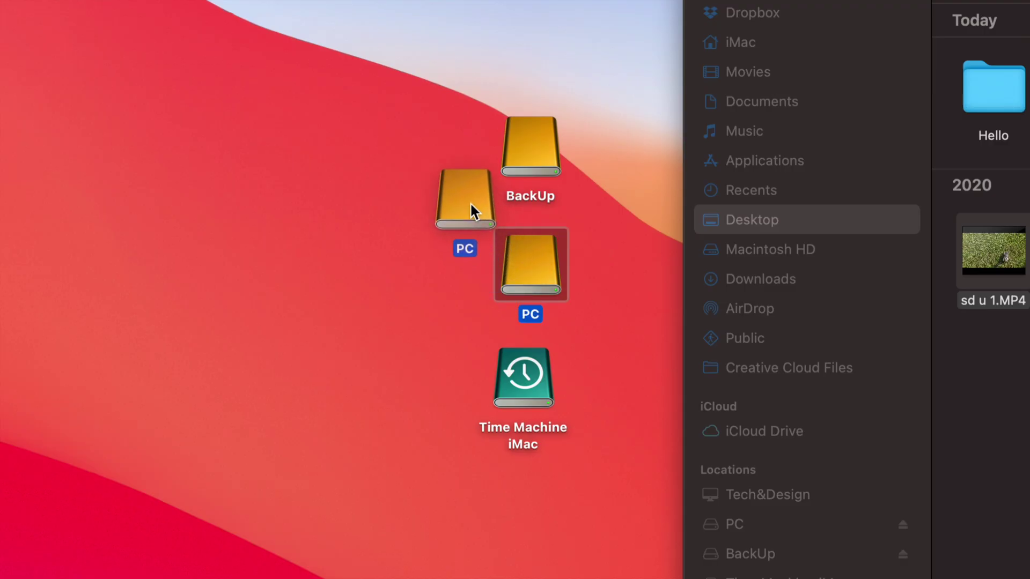
{"action": "left_click_drag", "start_coordinate": [470, 202], "coordinate": [445, 160]}
{"action": "left_click", "coordinate": [541, 143]}
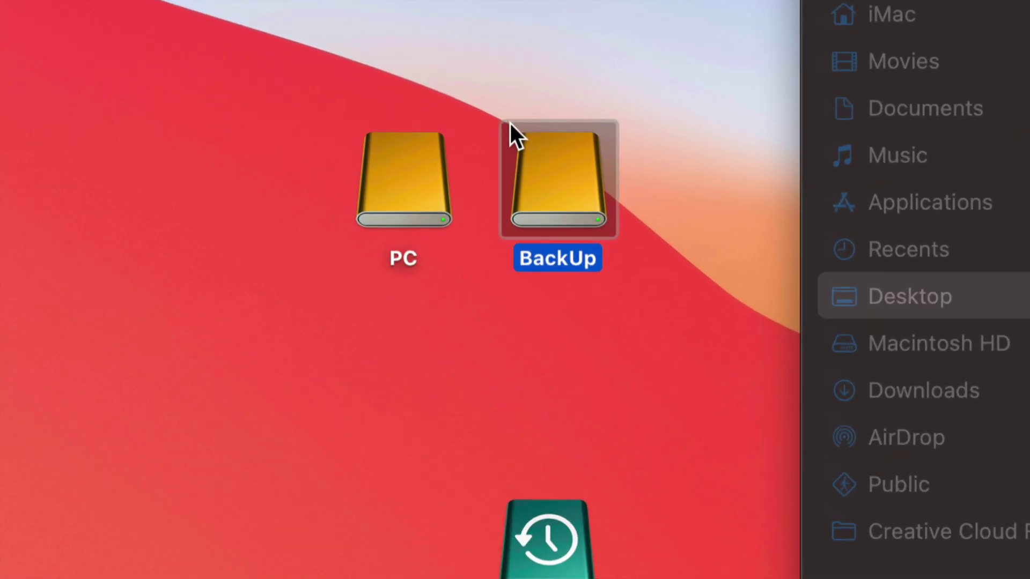
{"action": "left_click_drag", "start_coordinate": [581, 205], "coordinate": [624, 187]}
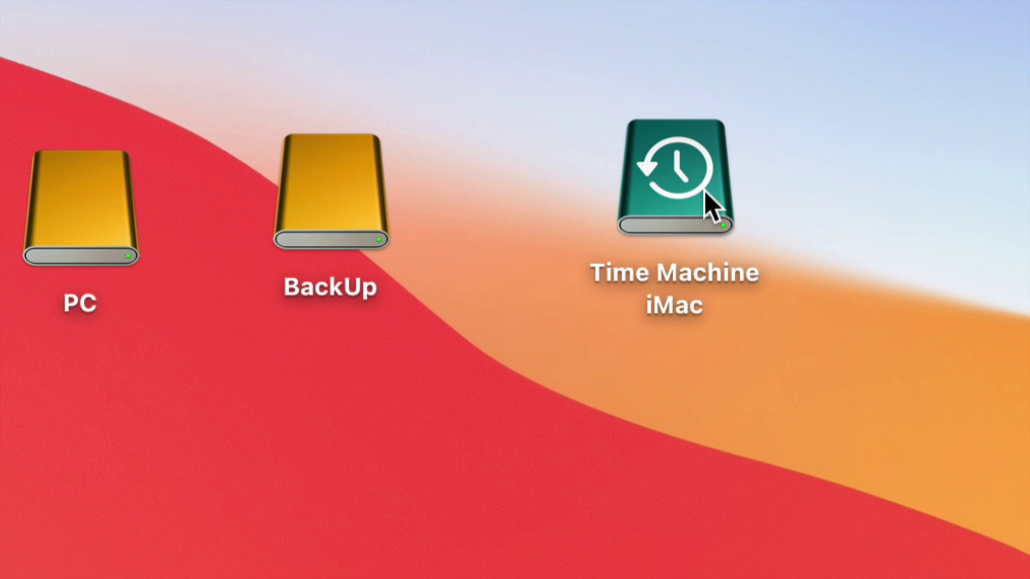
Step: Place the PC drive between BackUp and Time Machine iMac and bring Hello beside the drives
{"action": "left_click_drag", "start_coordinate": [106, 209], "coordinate": [492, 189]}
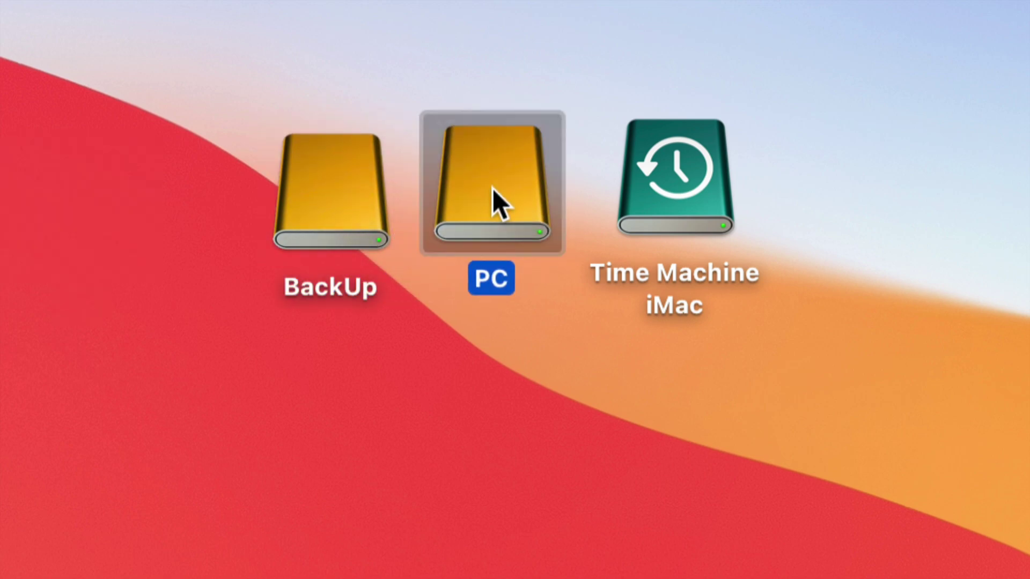
{"action": "left_click", "coordinate": [535, 349]}
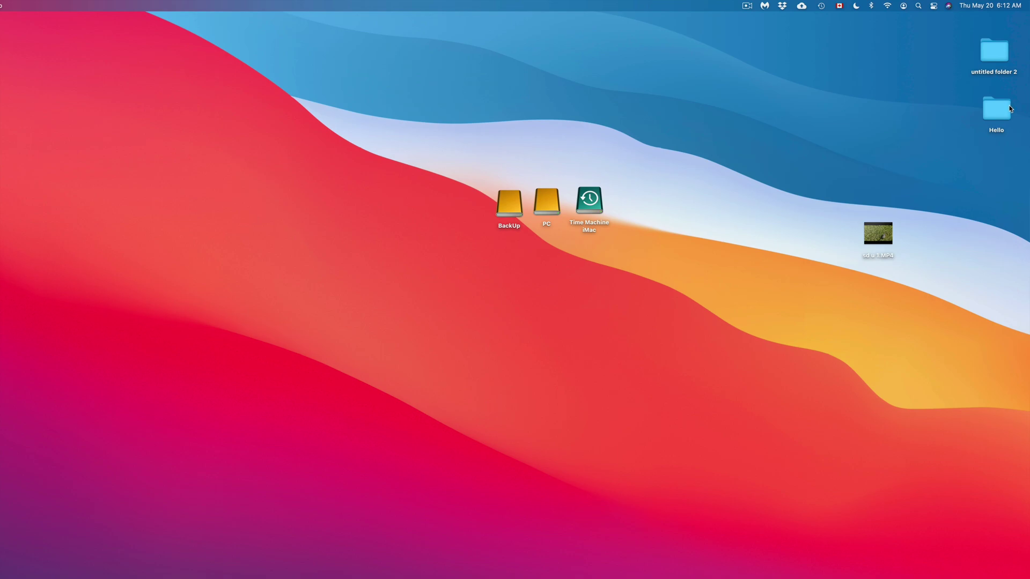
{"action": "left_click_drag", "start_coordinate": [1010, 109], "coordinate": [554, 244]}
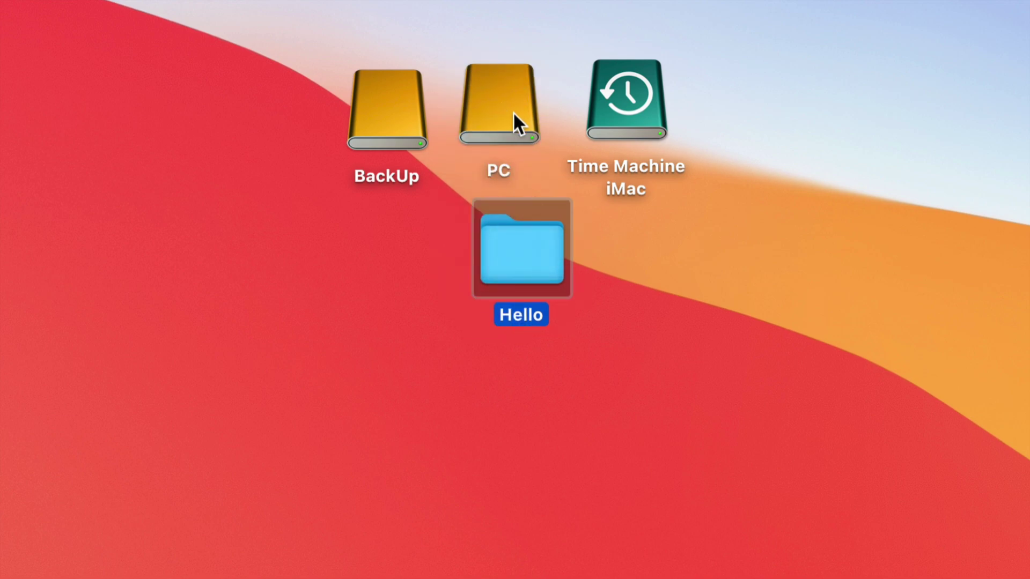
{"action": "left_click", "coordinate": [507, 125]}
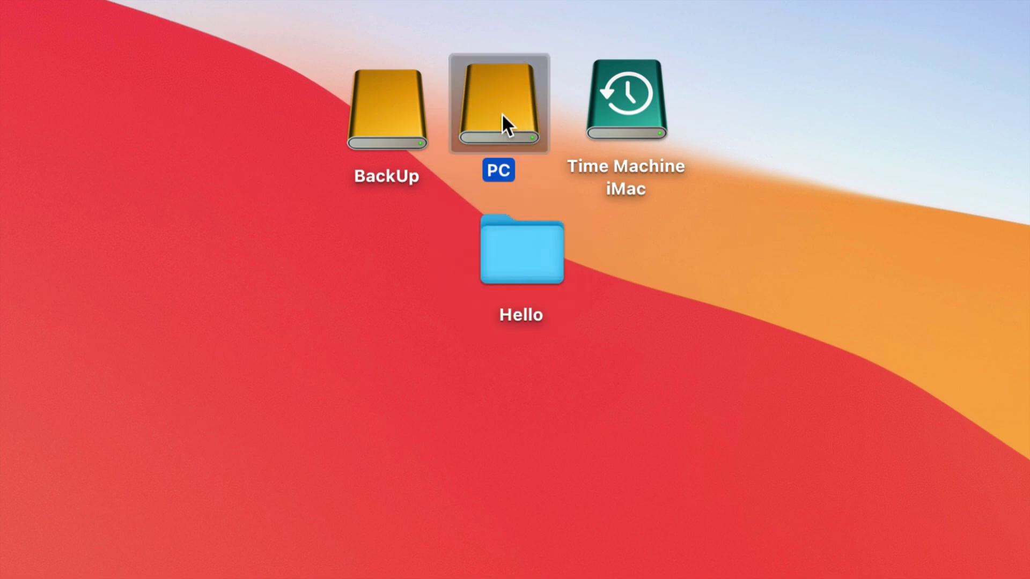
{"action": "left_click", "coordinate": [642, 119]}
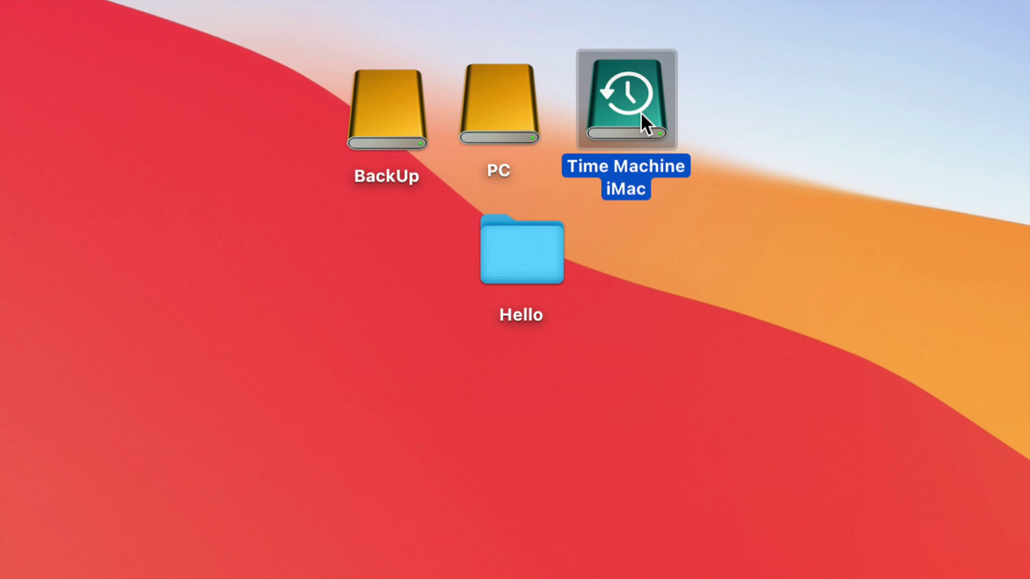
Step: Move the Hello folder to the end of the drive row and sd u 1.MP4 toward it
{"action": "left_click_drag", "start_coordinate": [534, 249], "coordinate": [706, 307]}
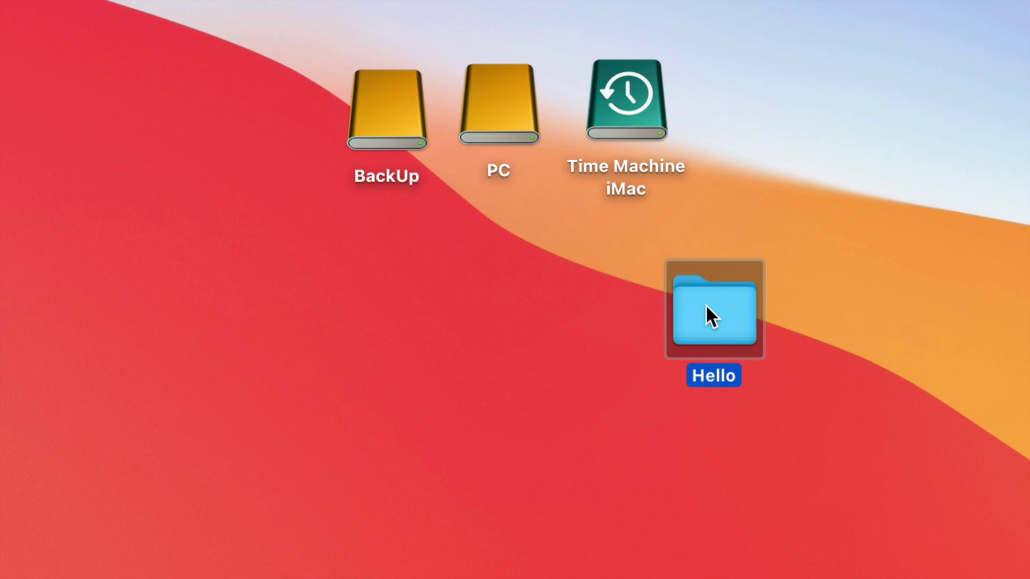
{"action": "left_click_drag", "start_coordinate": [706, 304], "coordinate": [837, 113]}
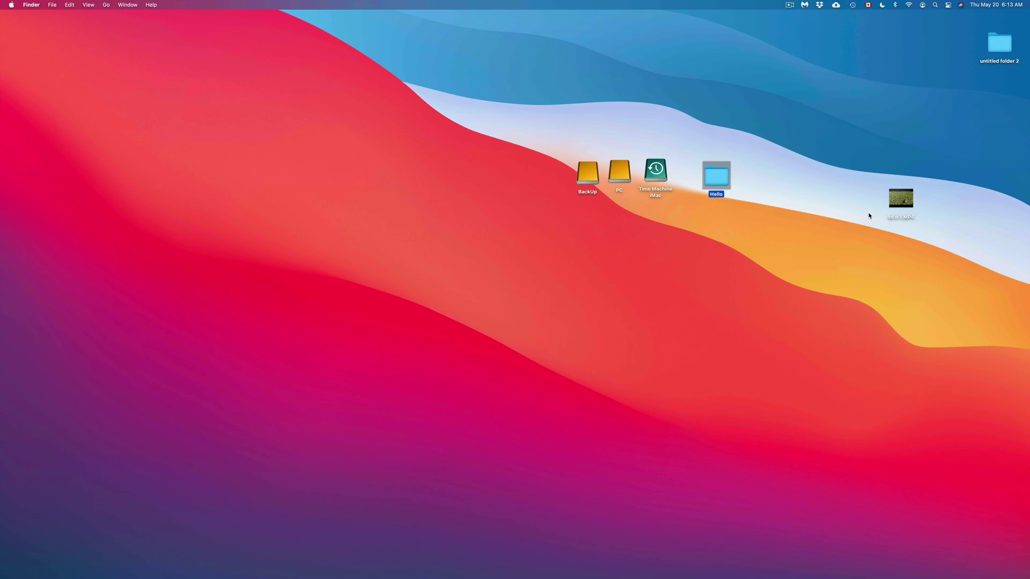
{"action": "left_click_drag", "start_coordinate": [901, 199], "coordinate": [751, 179]}
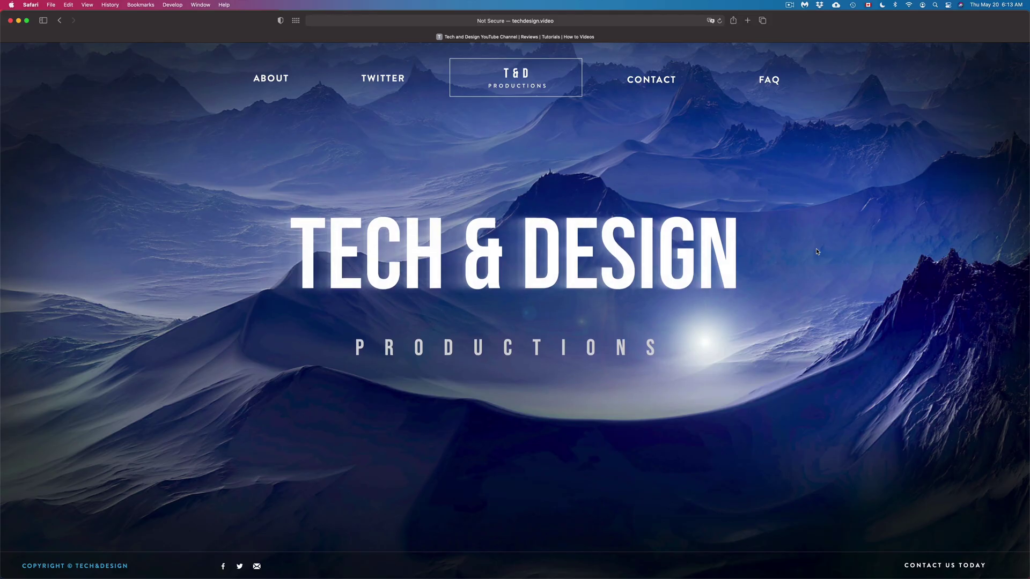